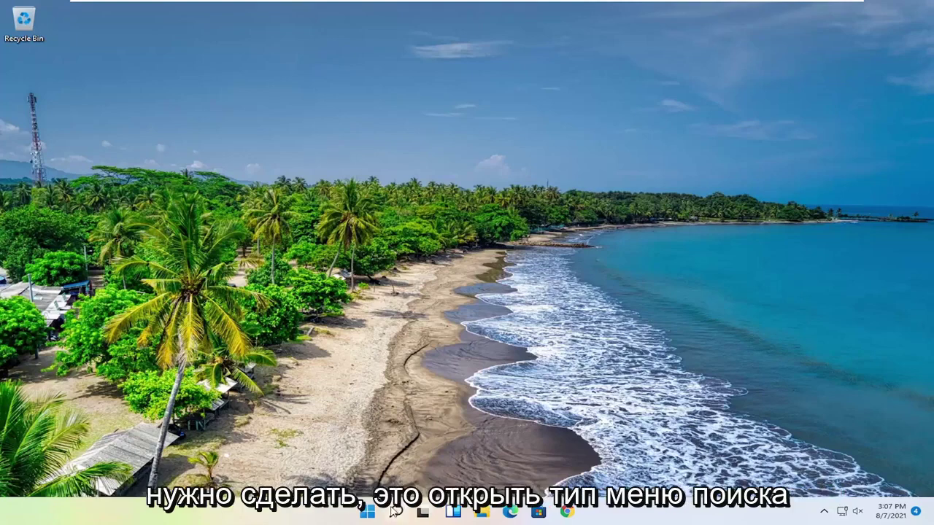
# Find 'regedit' in Windows Search and run Registry Editor as administrator, approving the UAC prompt.
pyautogui.click(397, 511)
pyautogui.write('regedit')
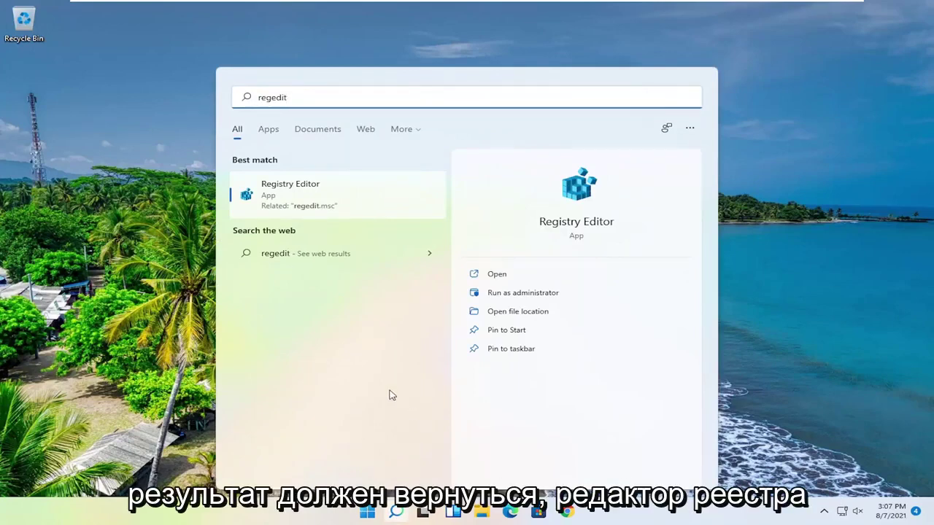
pyautogui.rightClick(283, 194)
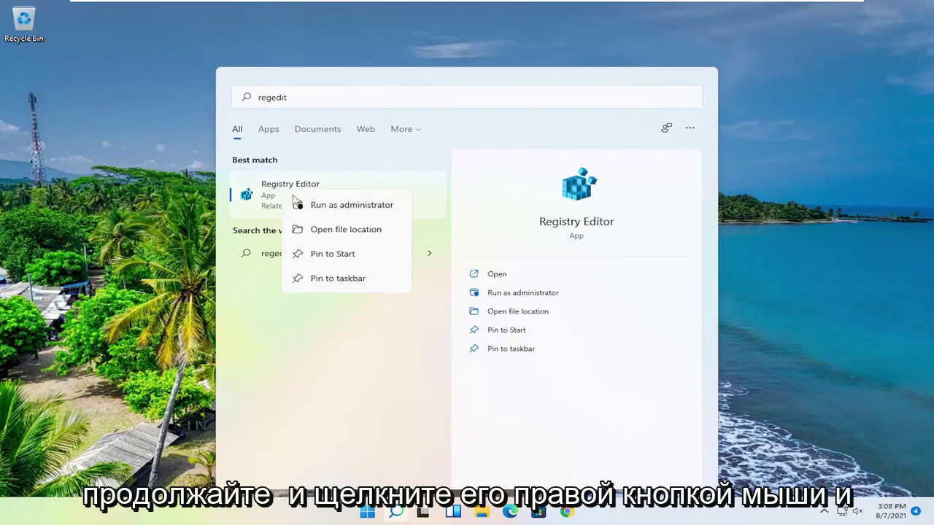
pyautogui.click(378, 213)
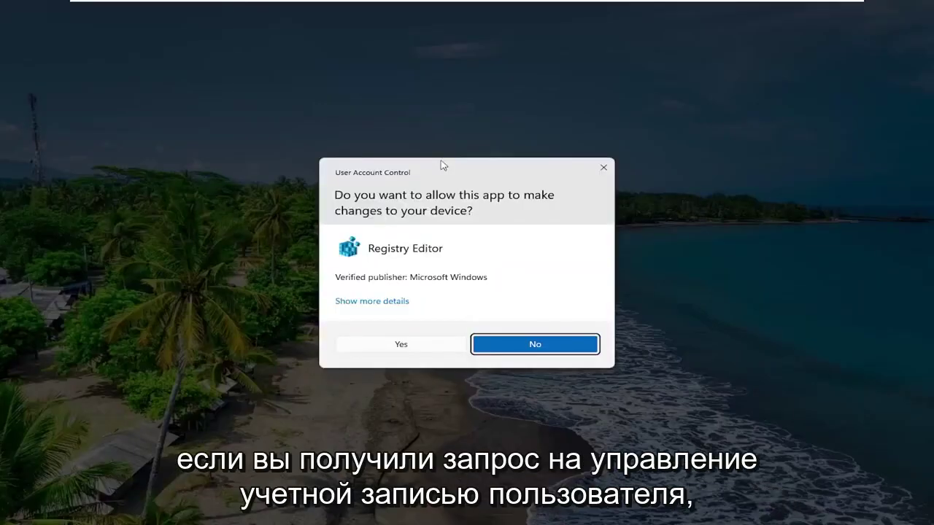
pyautogui.click(384, 344)
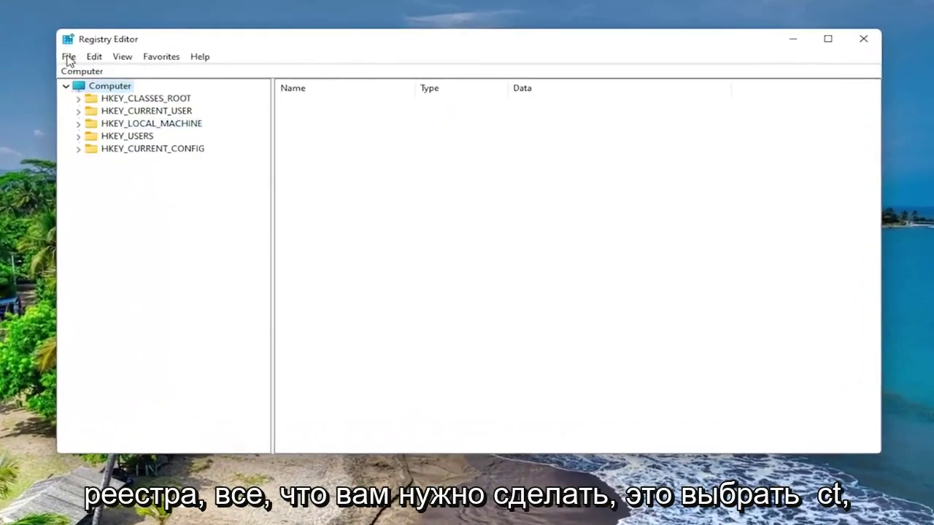
pyautogui.click(69, 57)
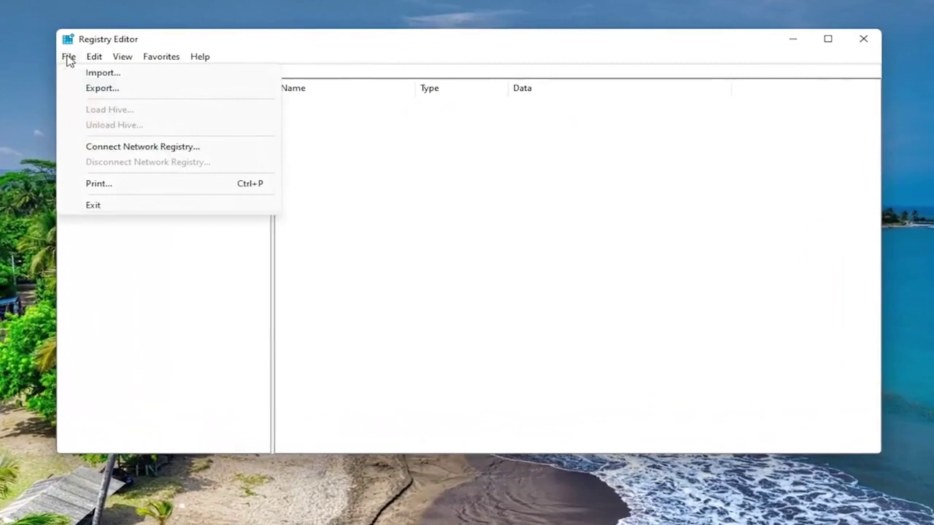
pyautogui.click(101, 89)
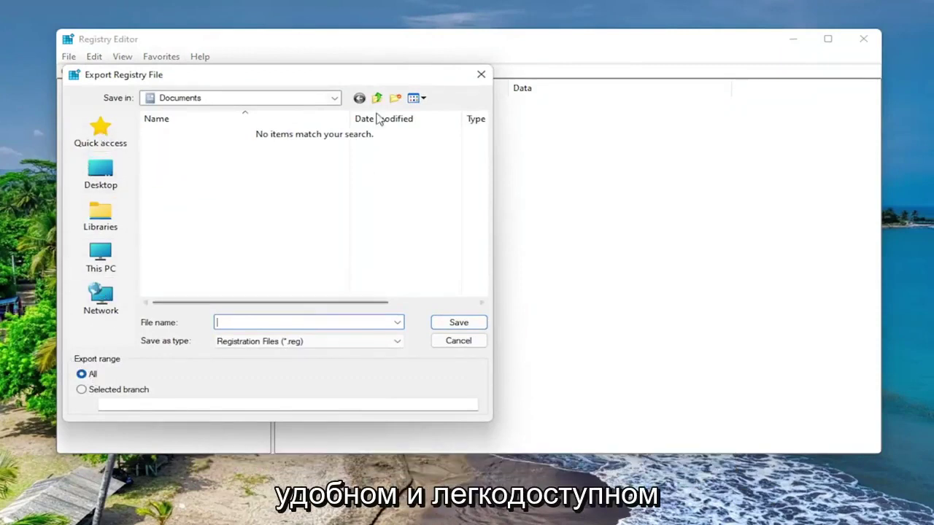
pyautogui.click(481, 75)
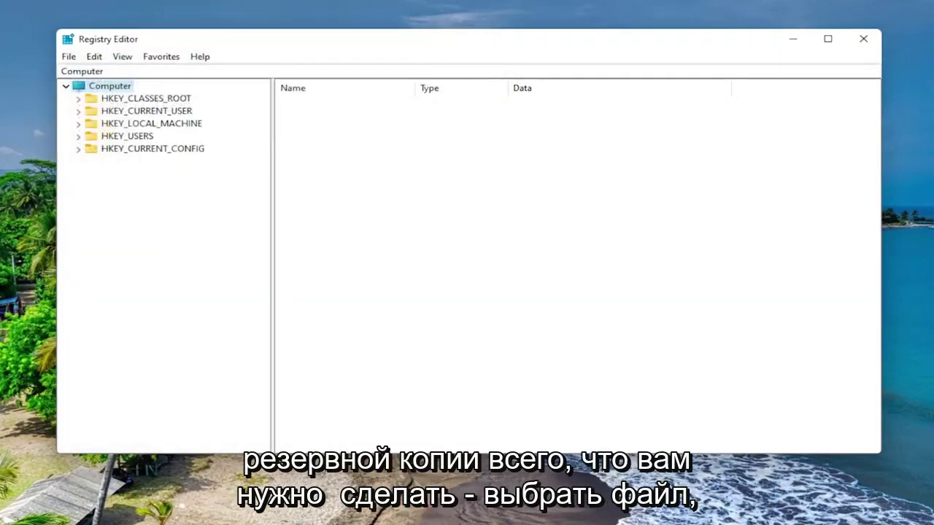
# Cancel the File > Import registry dialog without importing, then close Registry Editor.
pyautogui.click(78, 59)
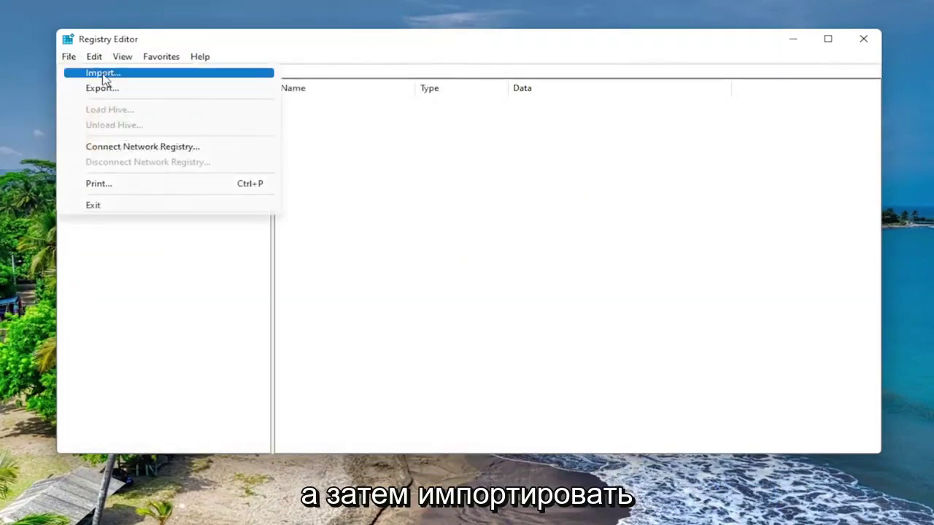
pyautogui.click(102, 75)
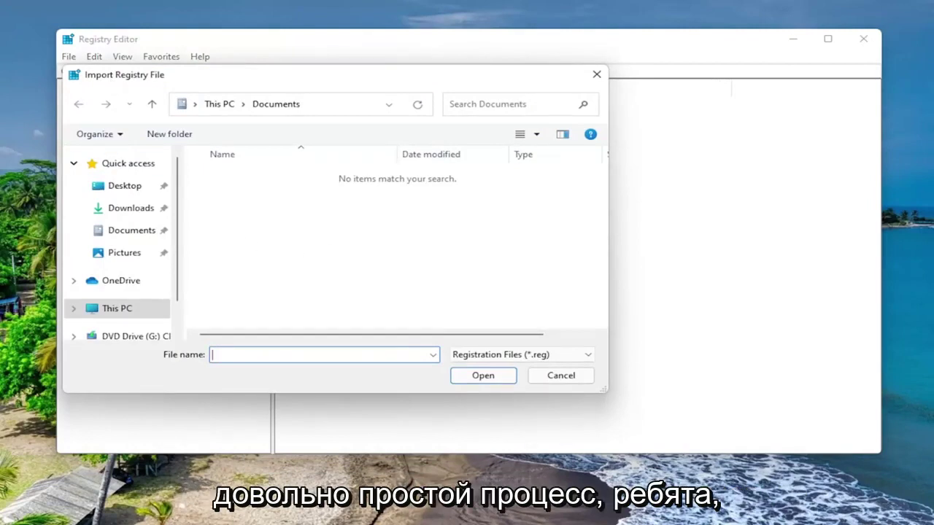
pyautogui.click(566, 377)
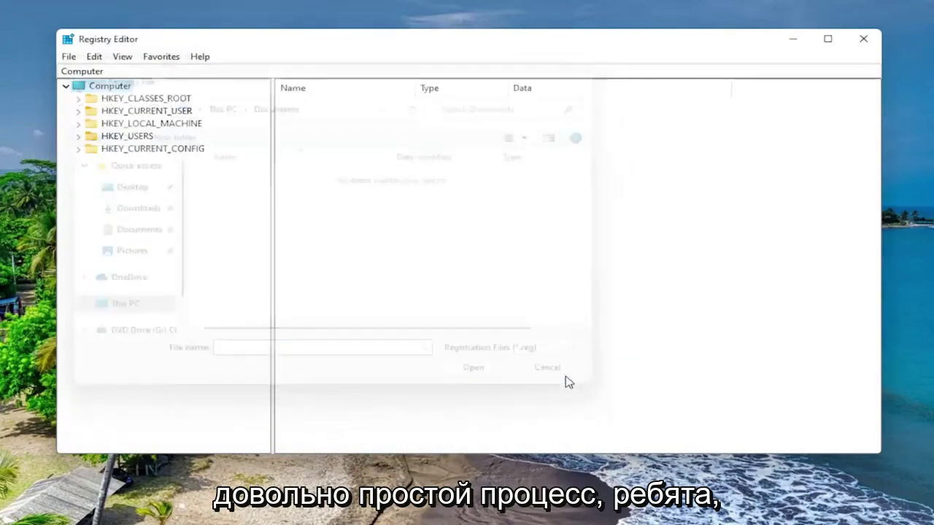
pyautogui.click(864, 39)
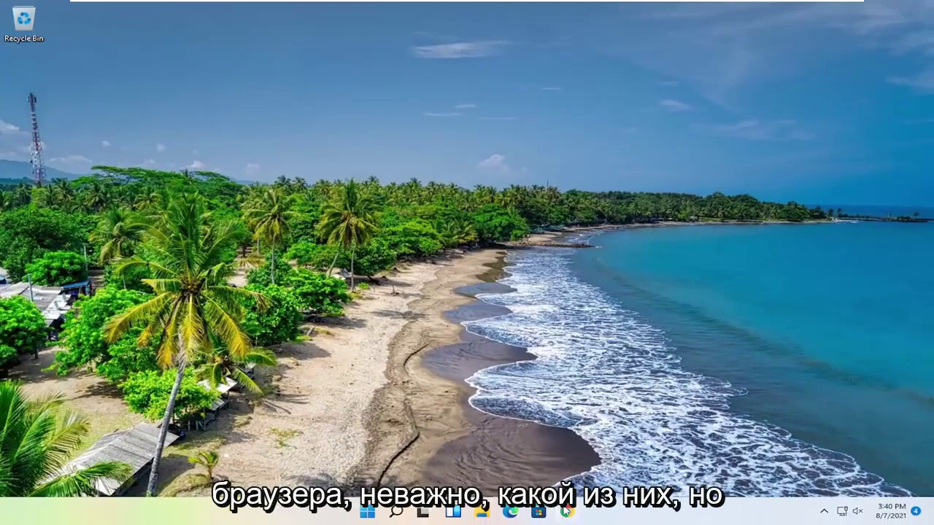
# Search Google in Chrome for 'regsofts registry repair'.
pyautogui.click(566, 511)
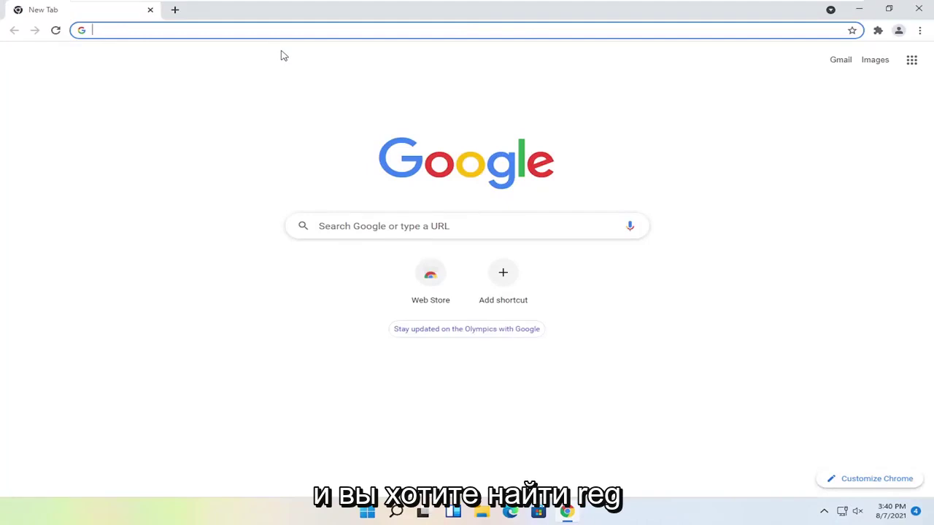
pyautogui.write('regsofts')
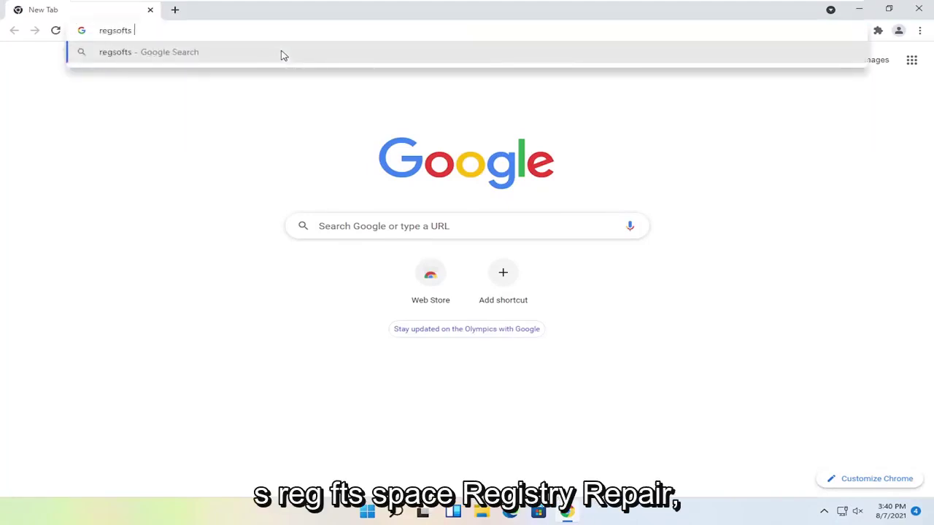
pyautogui.write(' registry rp')
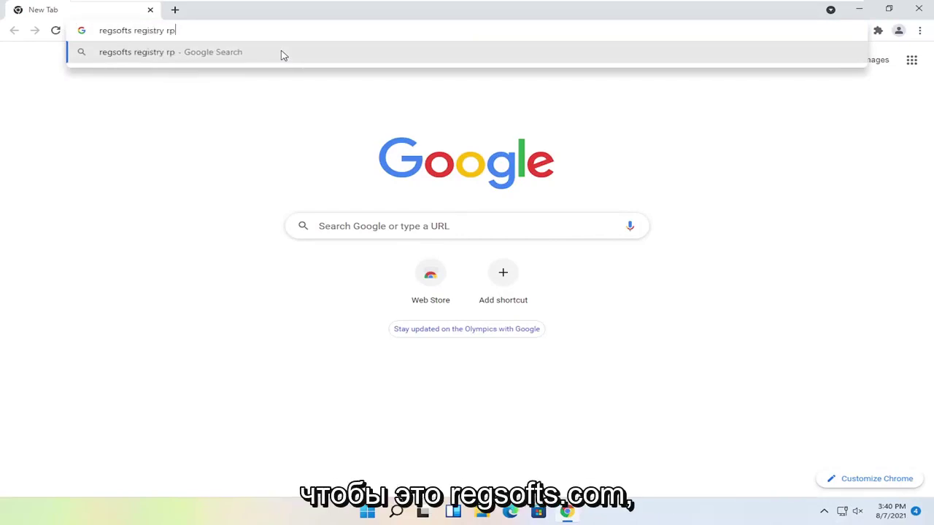
pyautogui.press('BackSpace')
pyautogui.write('epair')
pyautogui.press('Return')
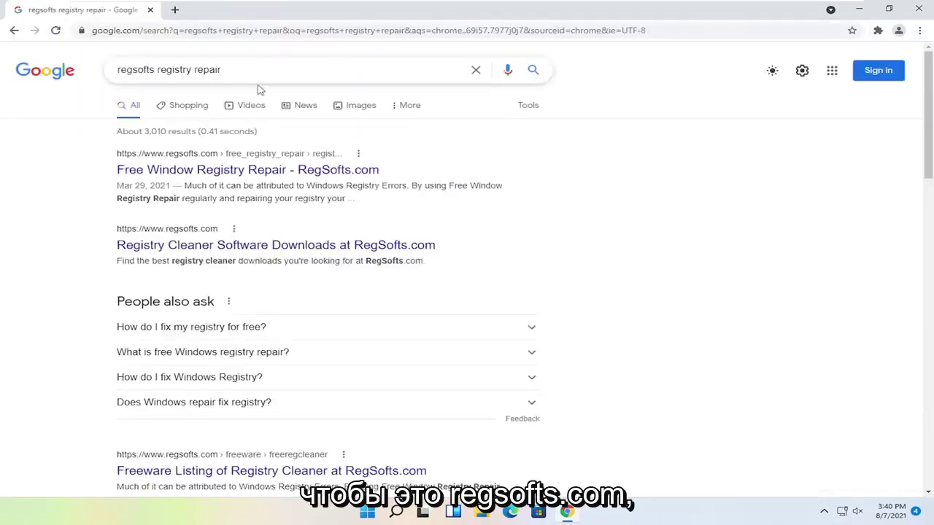
# Download RegpairSetup.exe from RegSofts' Free Window Registry Repair 4.3 page and run it.
pyautogui.click(197, 172)
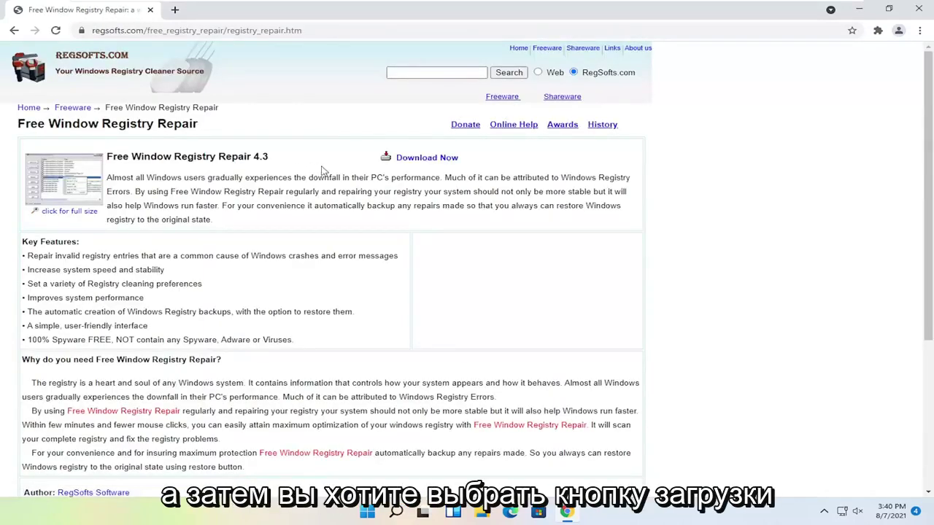
pyautogui.click(421, 159)
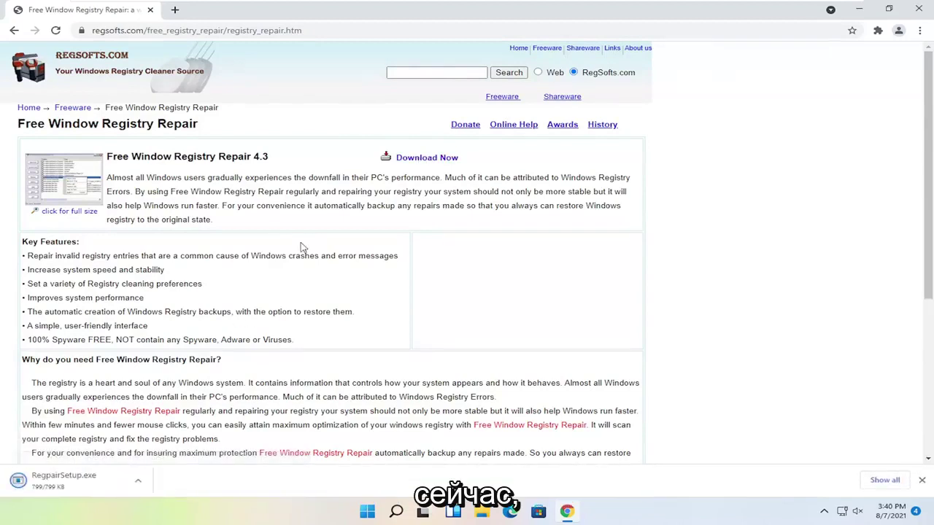
pyautogui.click(81, 481)
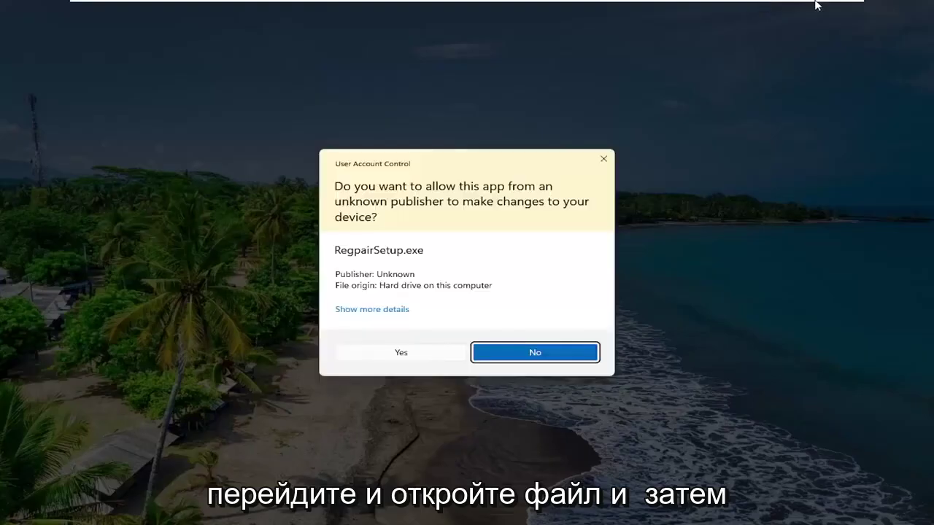
# Approve the installer and install with default folder and program group, launching it on finish.
pyautogui.click(398, 352)
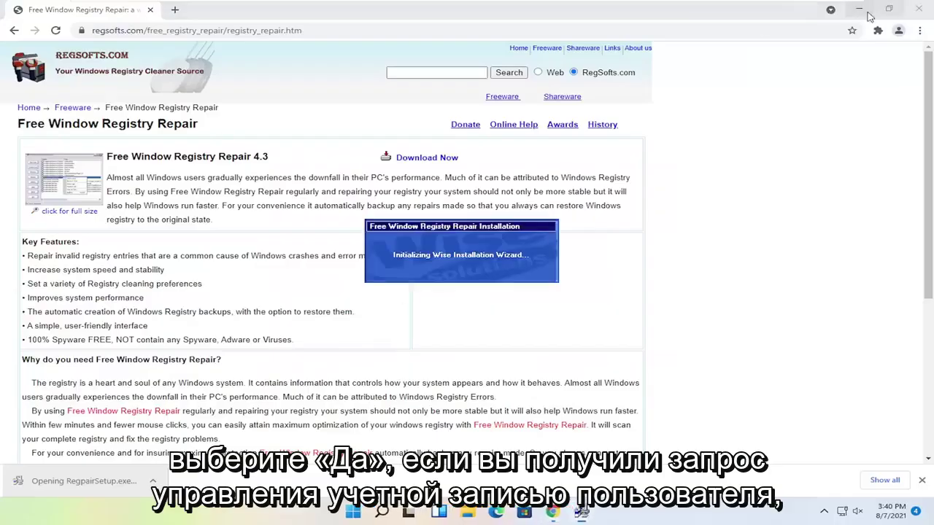
pyautogui.click(859, 9)
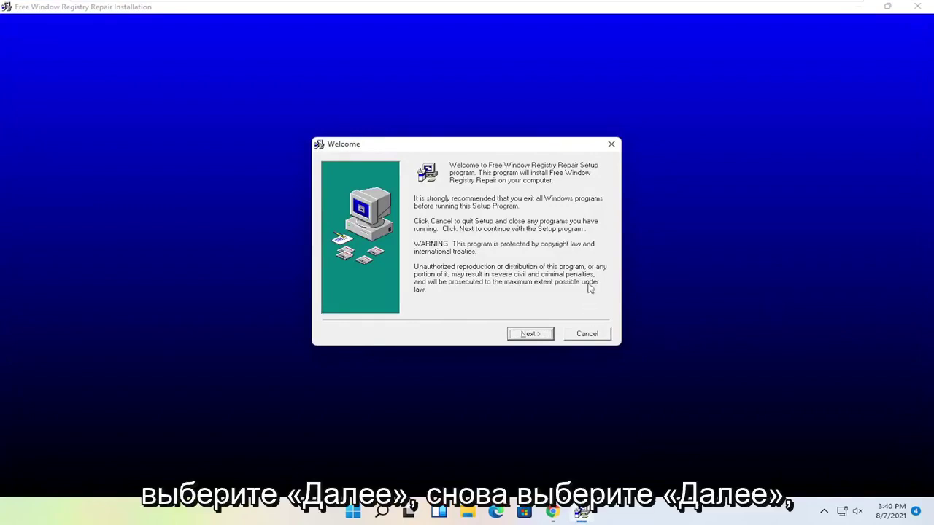
pyautogui.click(550, 340)
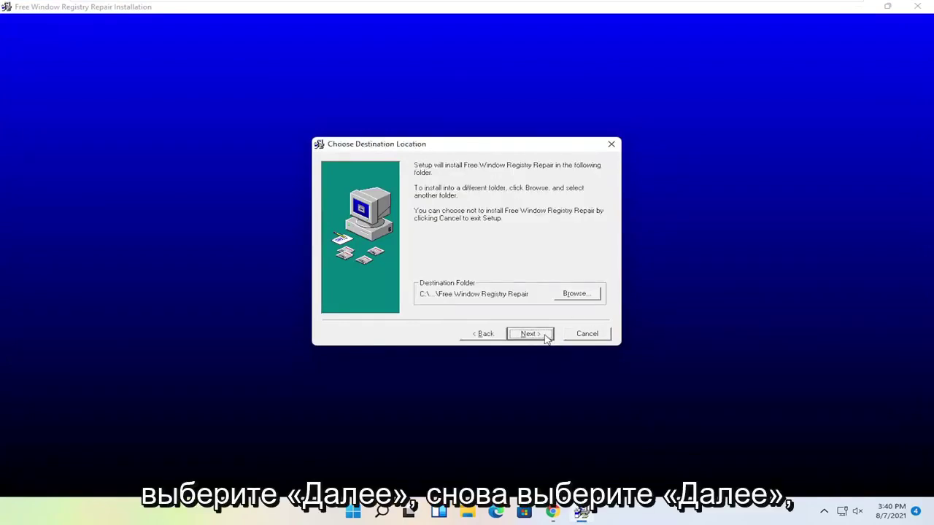
pyautogui.click(547, 339)
pyautogui.click(546, 339)
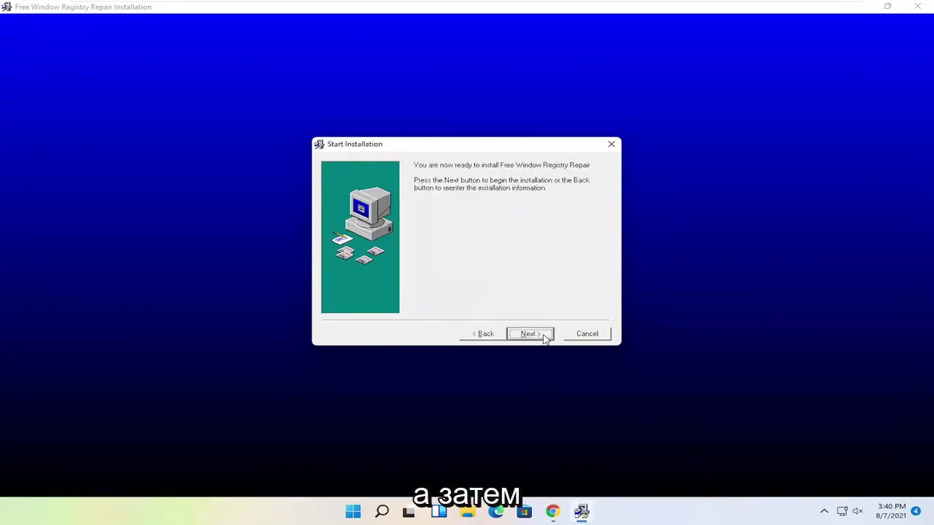
pyautogui.click(544, 338)
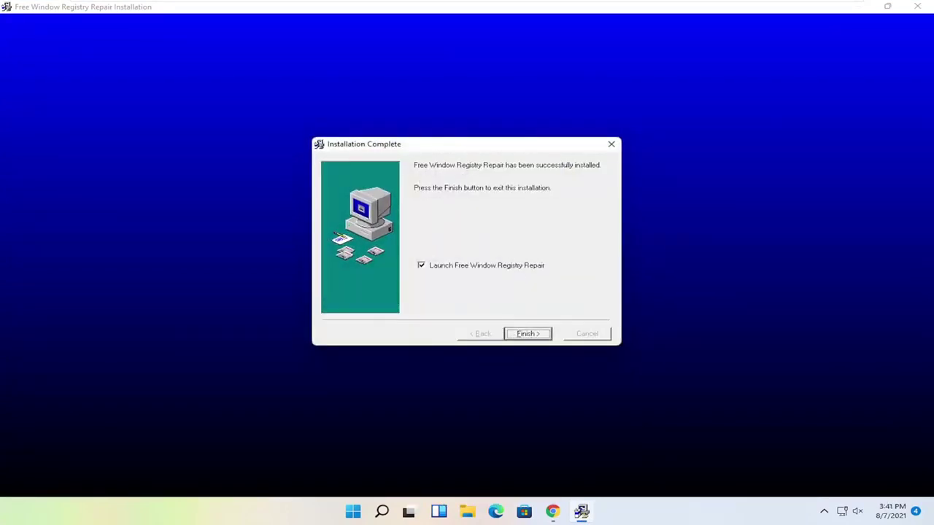
pyautogui.click(536, 336)
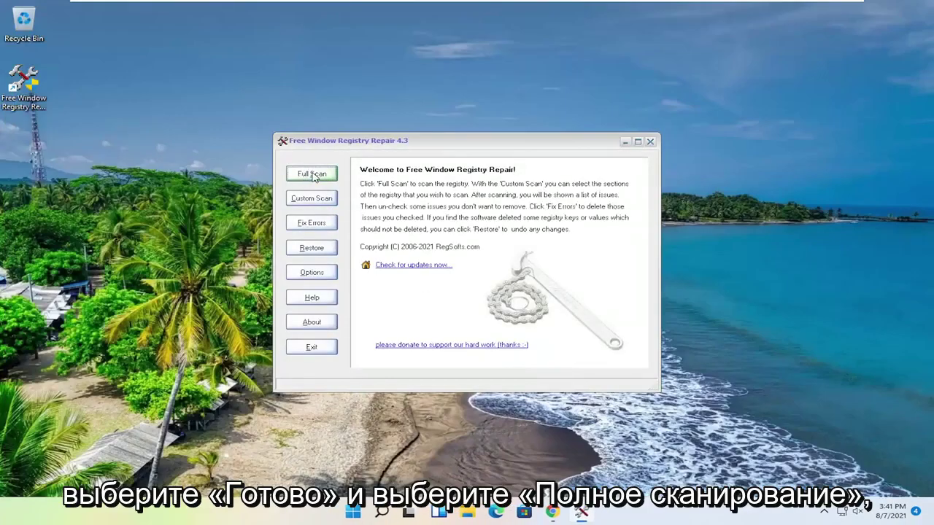
# Run a full registry scan, fix the 130 errors found, and close the program.
pyautogui.click(313, 176)
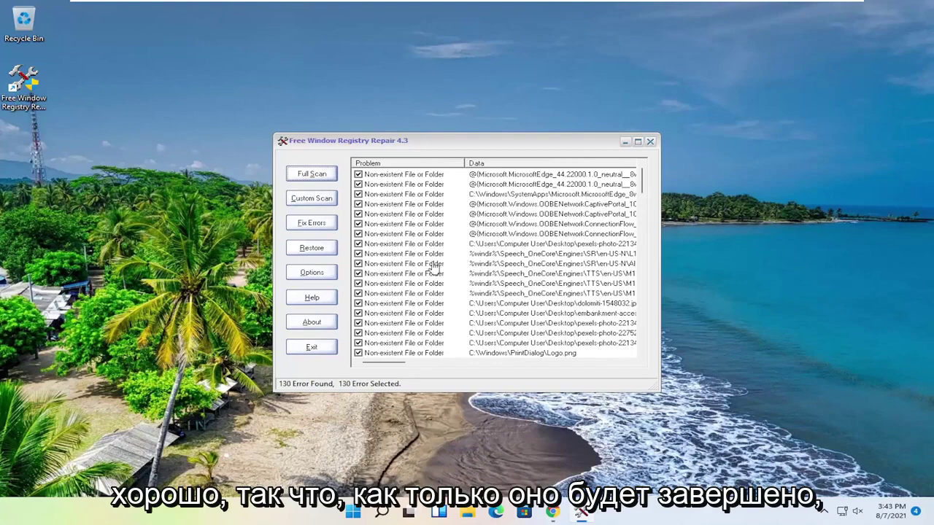
pyautogui.click(312, 223)
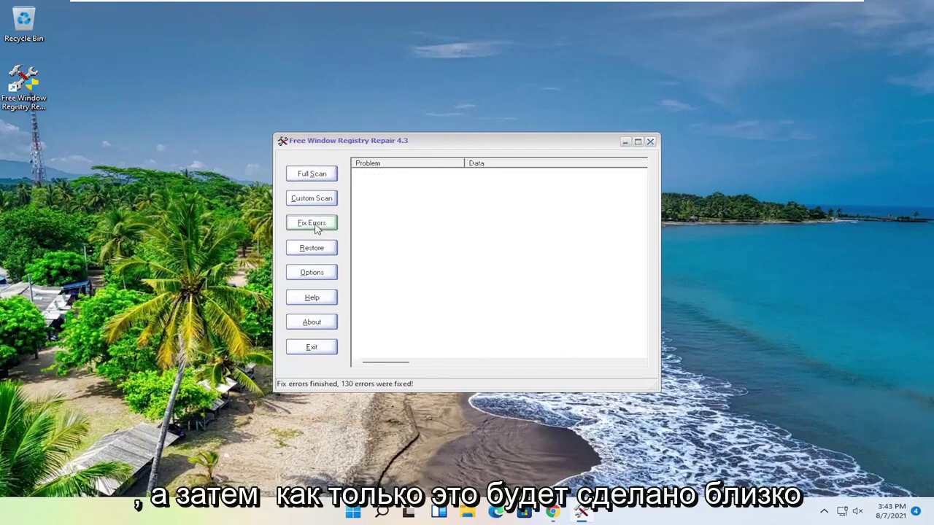
pyautogui.click(650, 142)
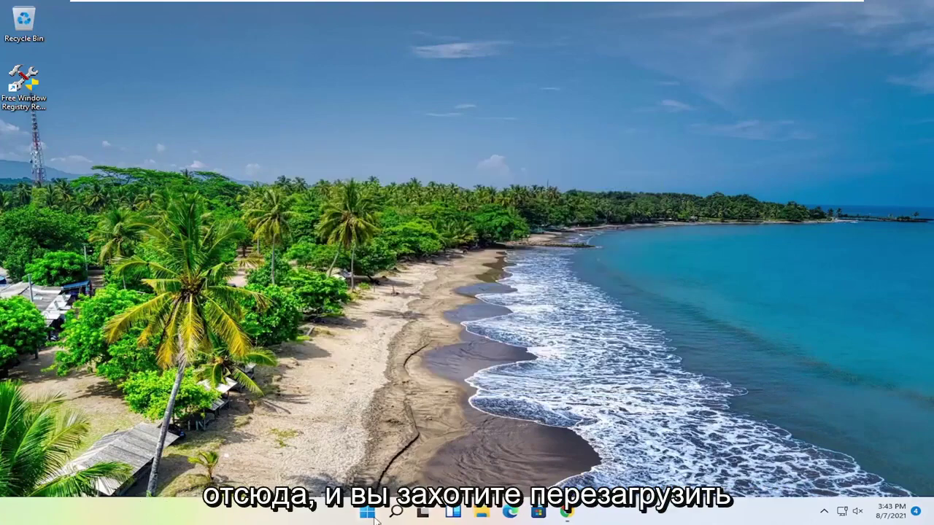
# Restart the PC through the Start button's Shut down or sign out menu.
pyautogui.rightClick(374, 517)
pyautogui.moveTo(387, 467)
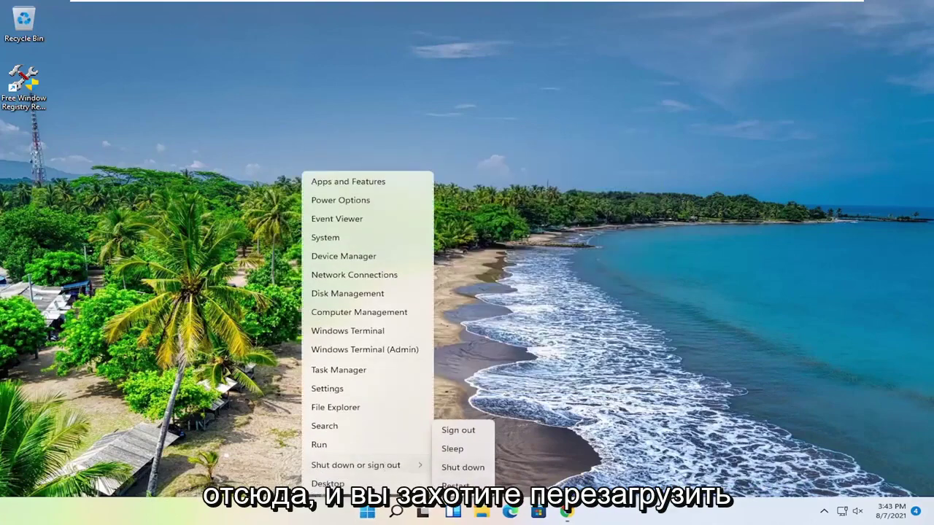
pyautogui.click(467, 484)
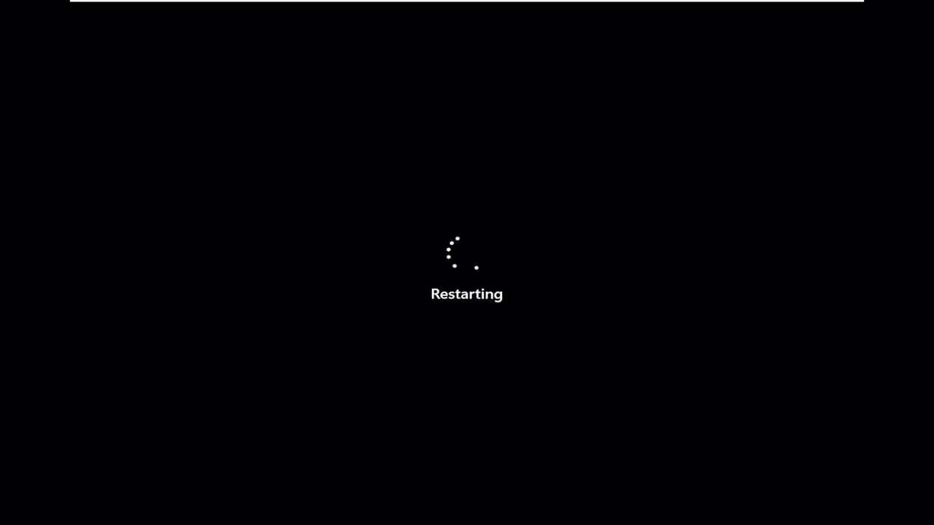